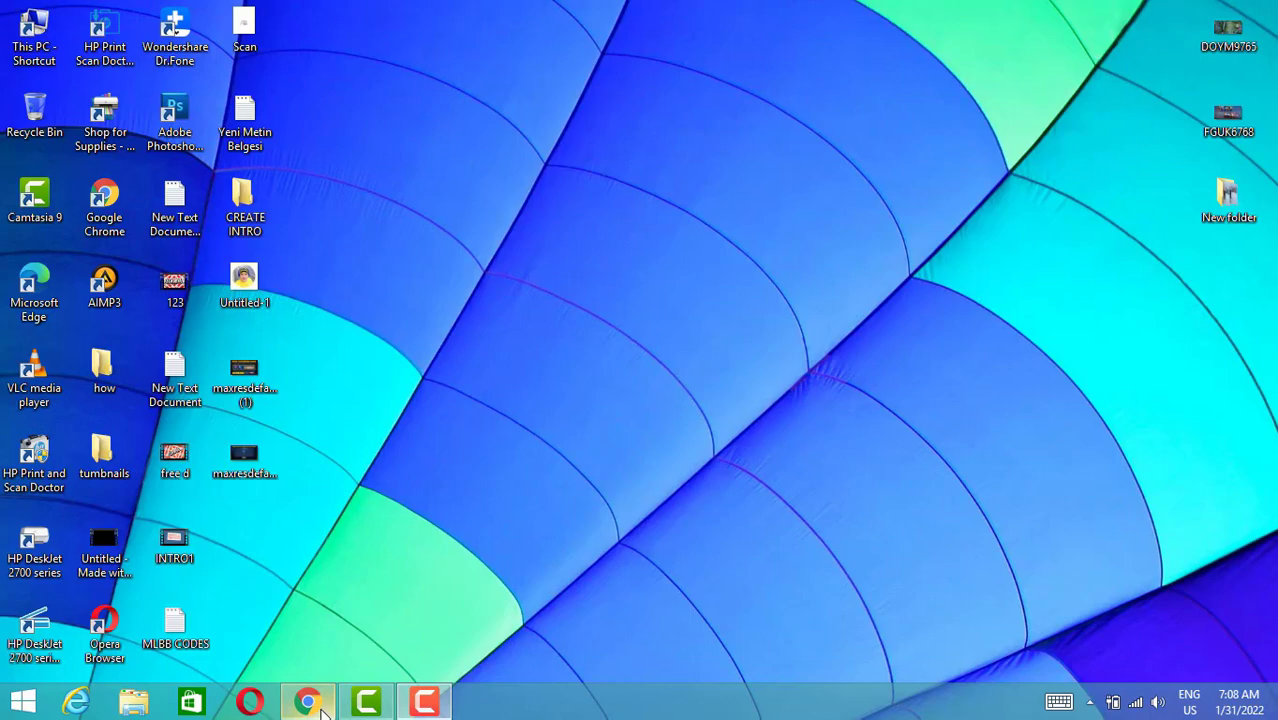
Browse further through FlexClip's most popular templates and template categories
{"action": "left_click", "coordinate": [308, 703]}
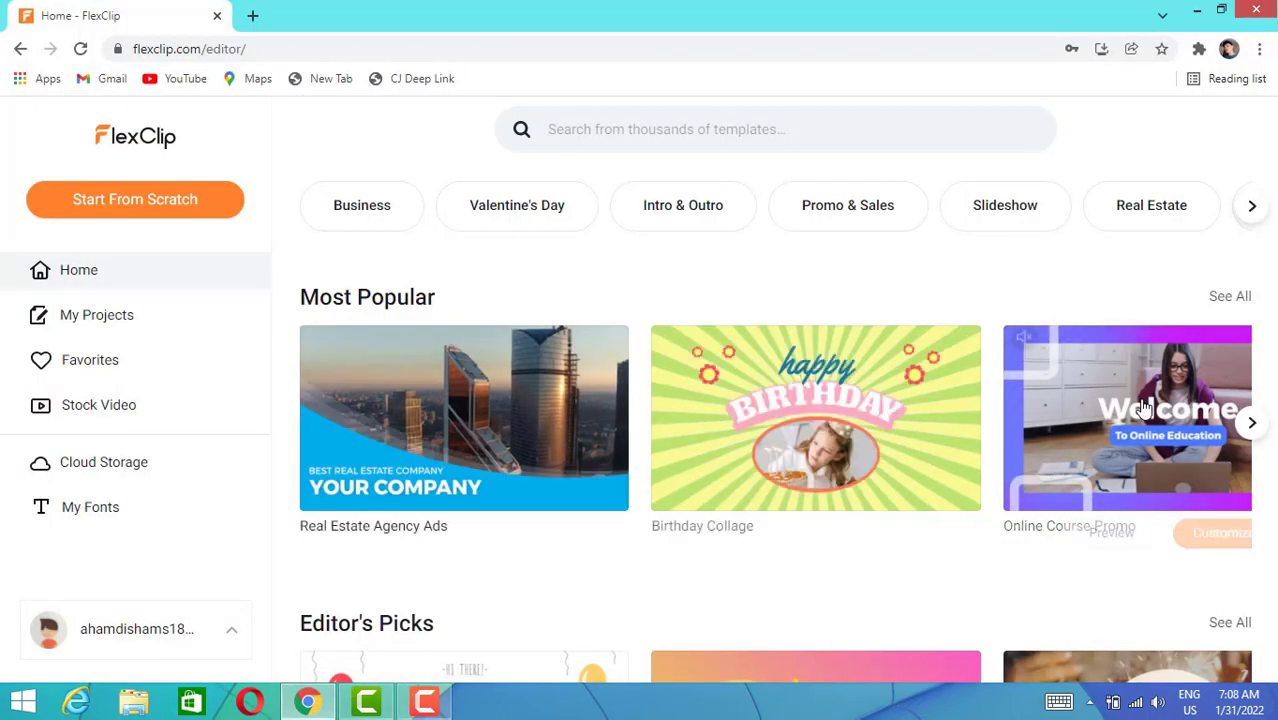
{"action": "left_click", "coordinate": [1251, 422]}
{"action": "left_click", "coordinate": [1251, 422]}
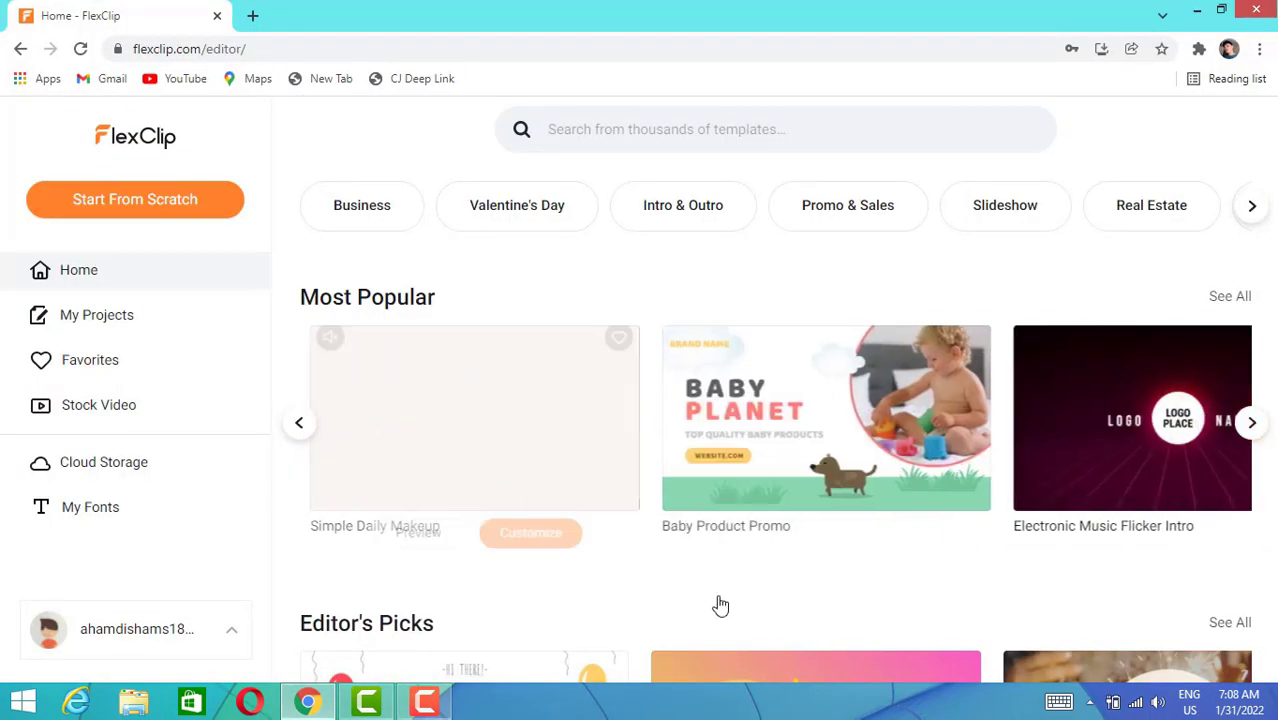
{"action": "scroll", "coordinate": [721, 560], "scroll_direction": "down", "scroll_amount": 5}
{"action": "scroll", "coordinate": [721, 500], "scroll_direction": "up", "scroll_amount": 7}
{"action": "left_click", "coordinate": [1250, 392]}
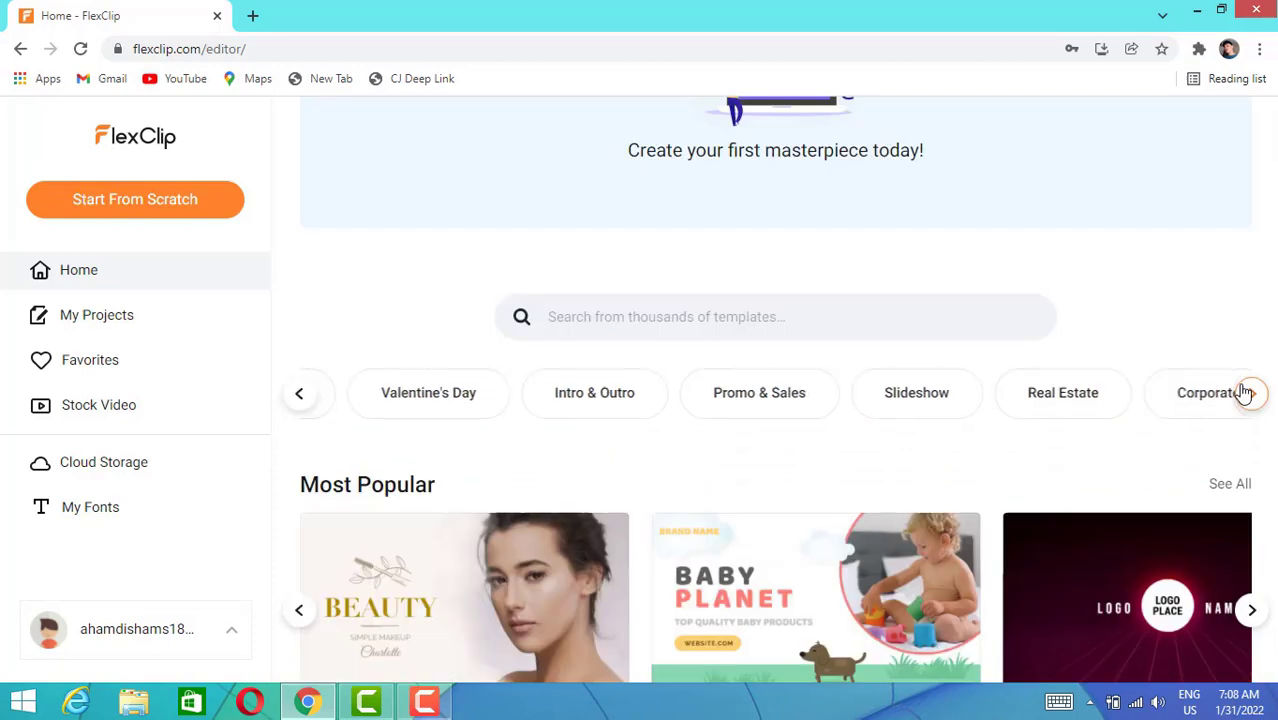
Search the FlexClip templates for 'youtube' to list the matching intros
{"action": "left_click", "coordinate": [594, 316]}
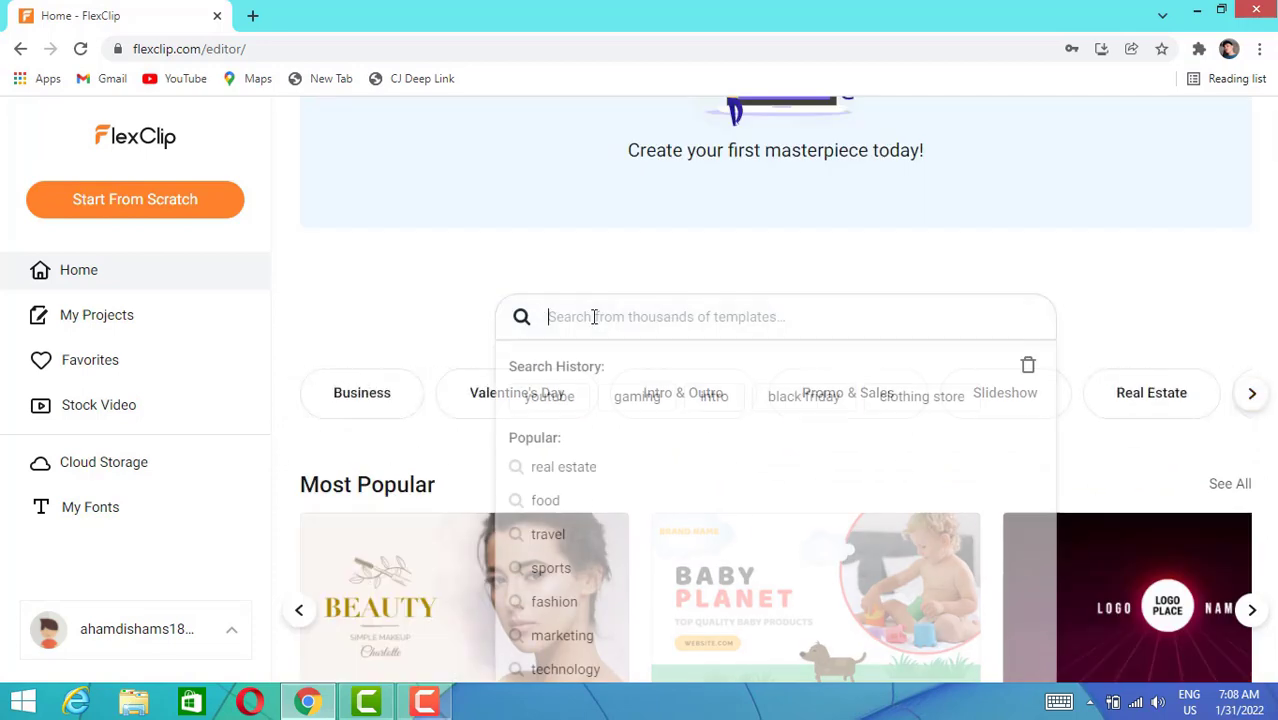
{"action": "type", "text": "youtube"}
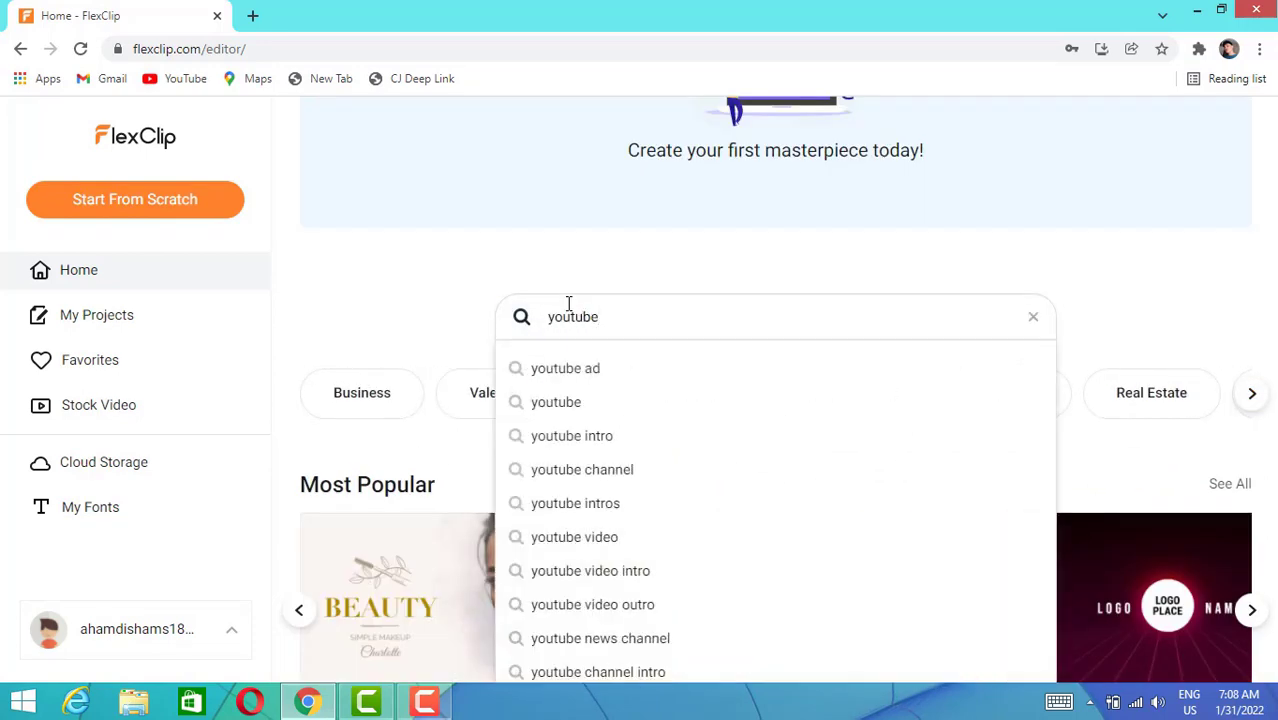
{"action": "key", "text": "Return"}
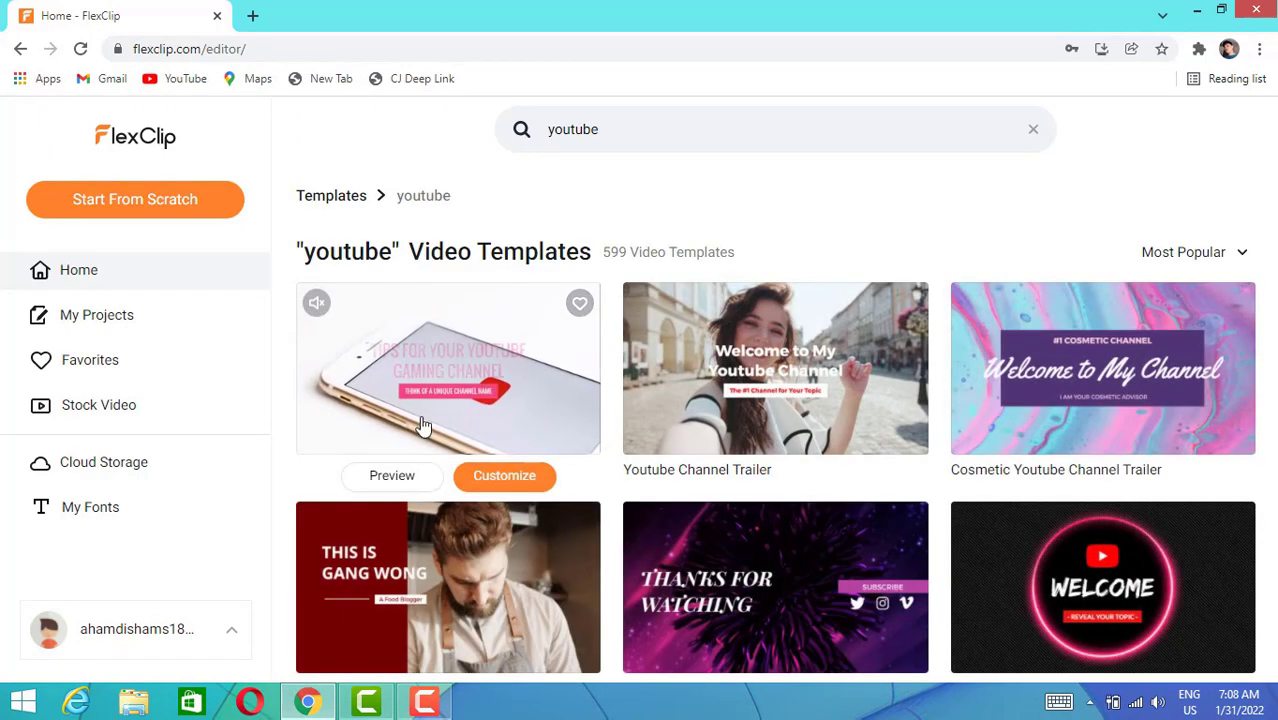
{"action": "scroll", "coordinate": [850, 400], "scroll_direction": "down", "scroll_amount": 5}
{"action": "scroll", "coordinate": [1000, 450], "scroll_direction": "down", "scroll_amount": 5}
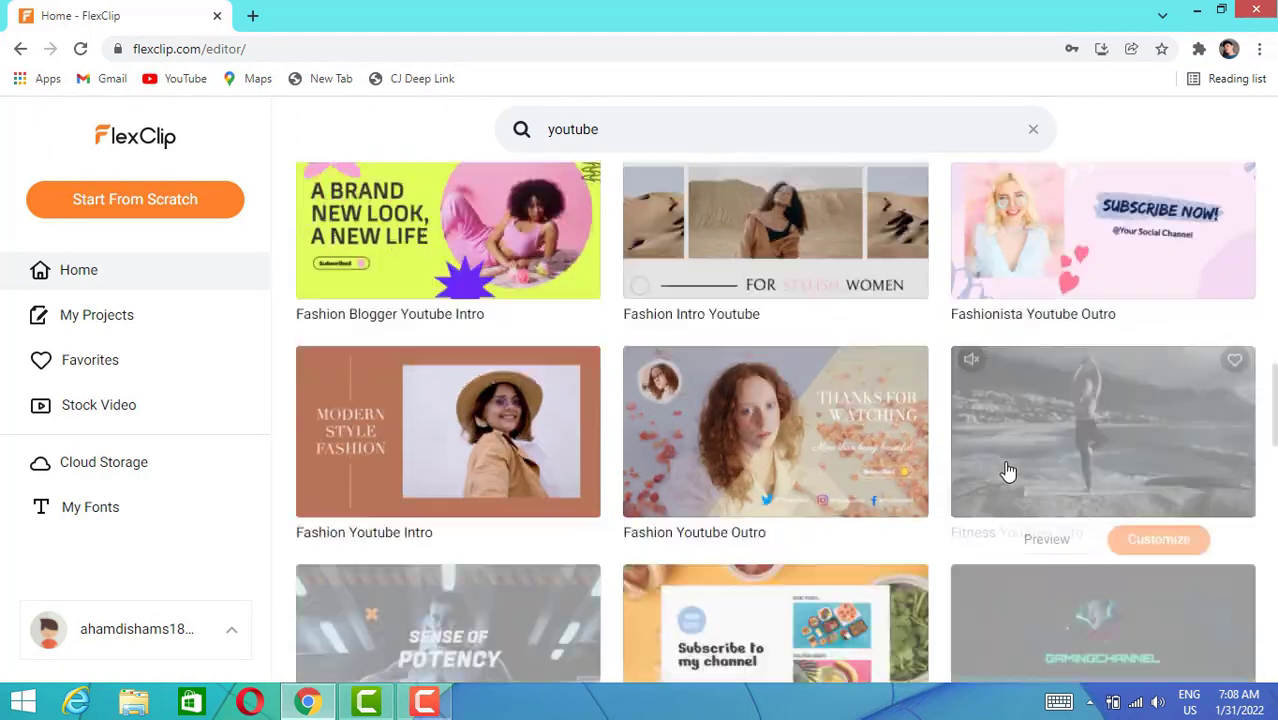
{"action": "scroll", "coordinate": [1013, 470], "scroll_direction": "down", "scroll_amount": 5}
{"action": "scroll", "coordinate": [1013, 470], "scroll_direction": "down", "scroll_amount": 5}
{"action": "scroll", "coordinate": [1013, 450], "scroll_direction": "down", "scroll_amount": 5}
{"action": "scroll", "coordinate": [1000, 400], "scroll_direction": "down", "scroll_amount": 5}
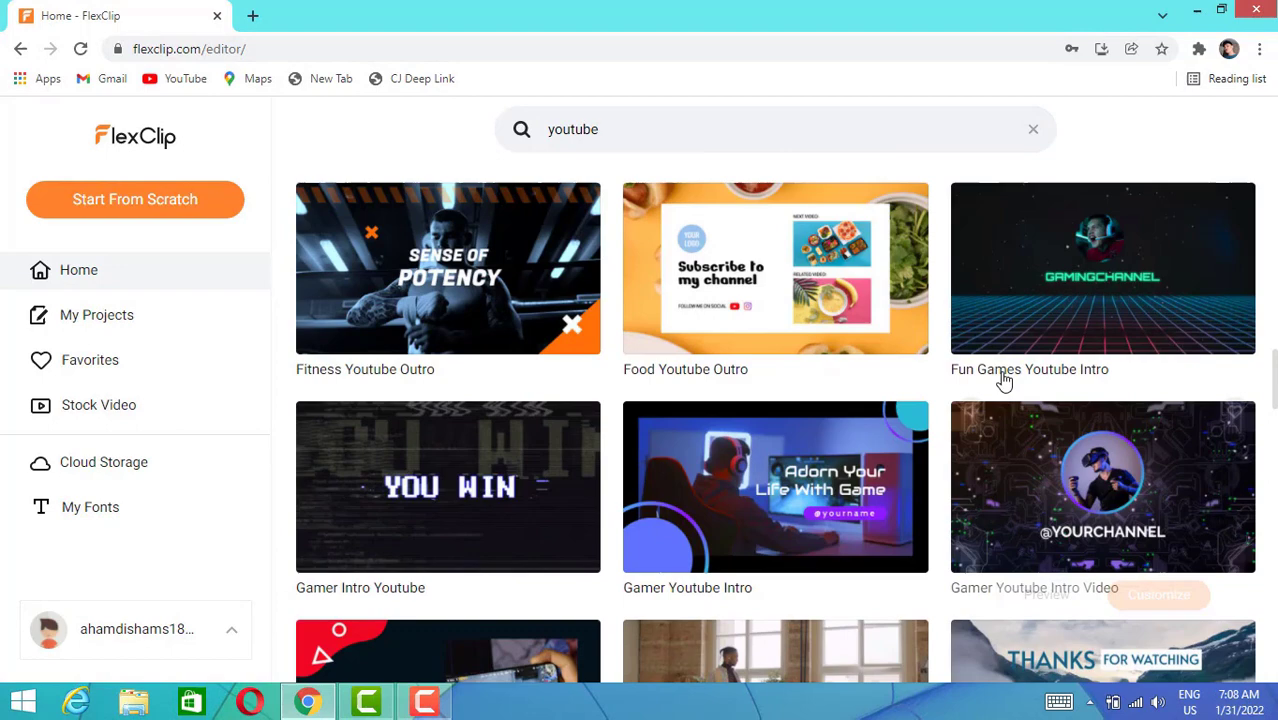
{"action": "scroll", "coordinate": [993, 372], "scroll_direction": "down", "scroll_amount": 5}
{"action": "scroll", "coordinate": [993, 372], "scroll_direction": "up", "scroll_amount": 10}
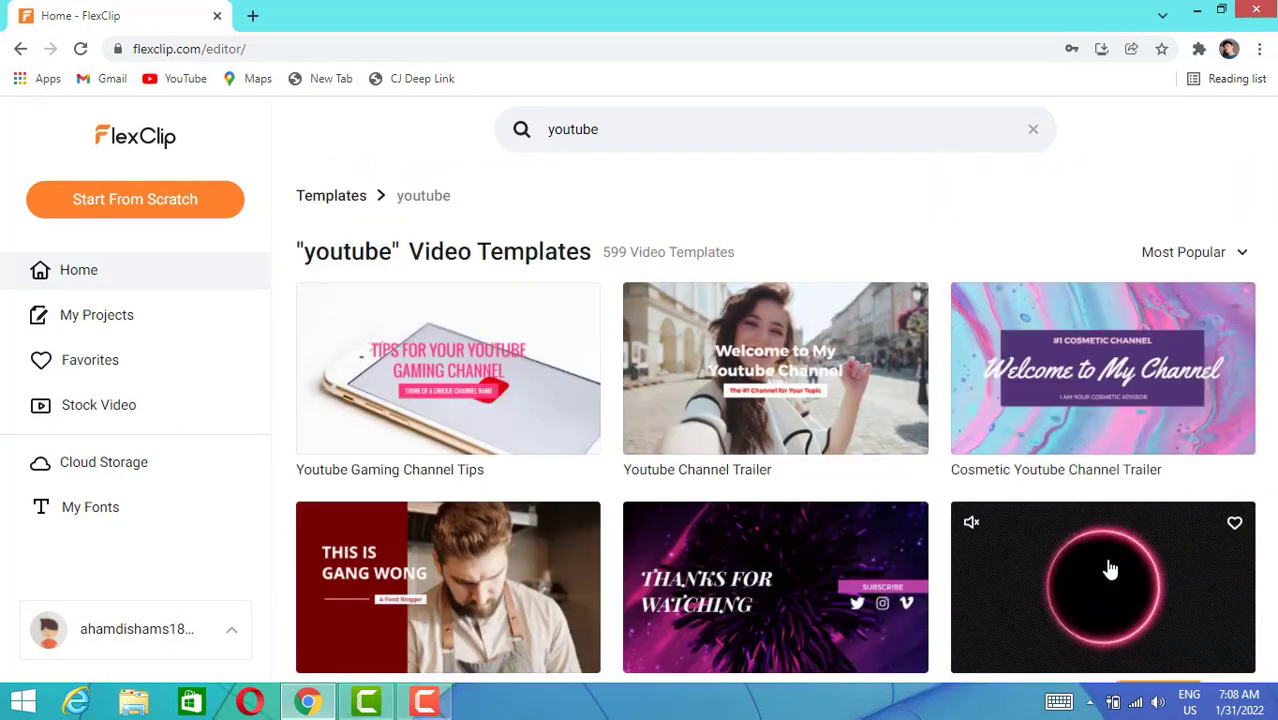
View the Animated Youtube Intro template's details and play its preview video
{"action": "left_click", "coordinate": [1092, 588]}
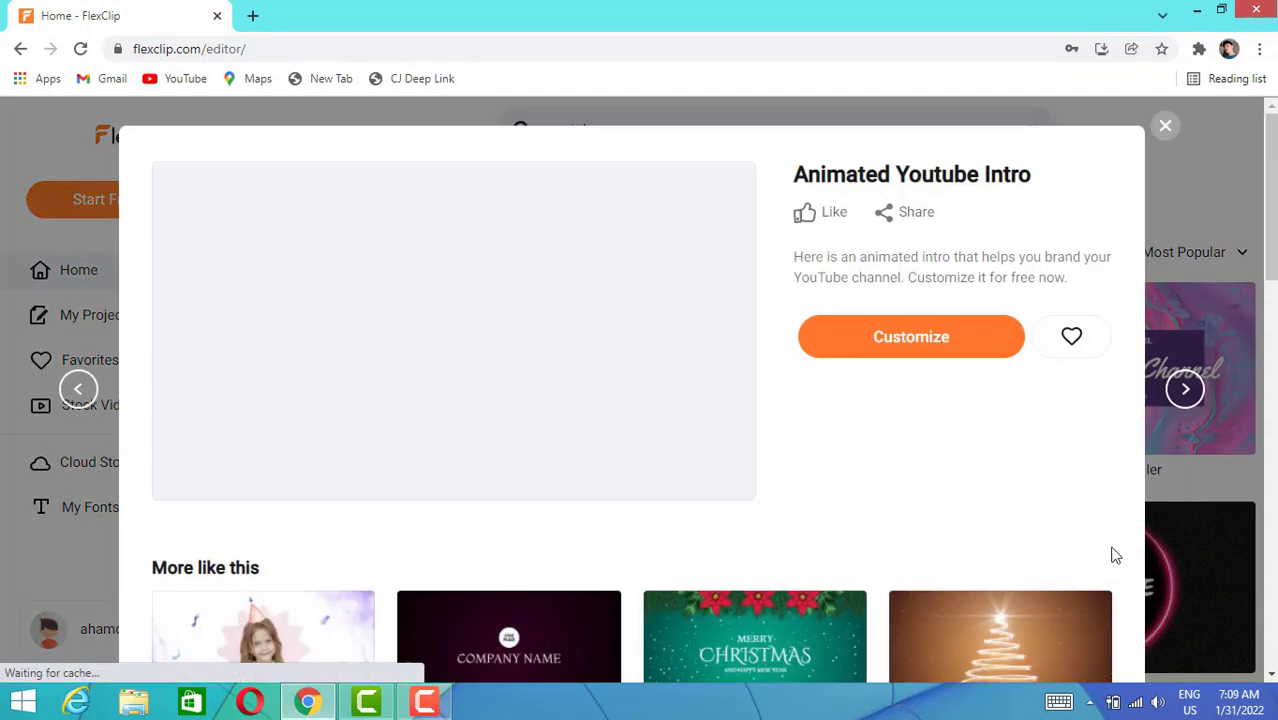
{"action": "scroll", "coordinate": [960, 530], "scroll_direction": "down", "scroll_amount": 1}
{"action": "scroll", "coordinate": [400, 260], "scroll_direction": "up", "scroll_amount": 1}
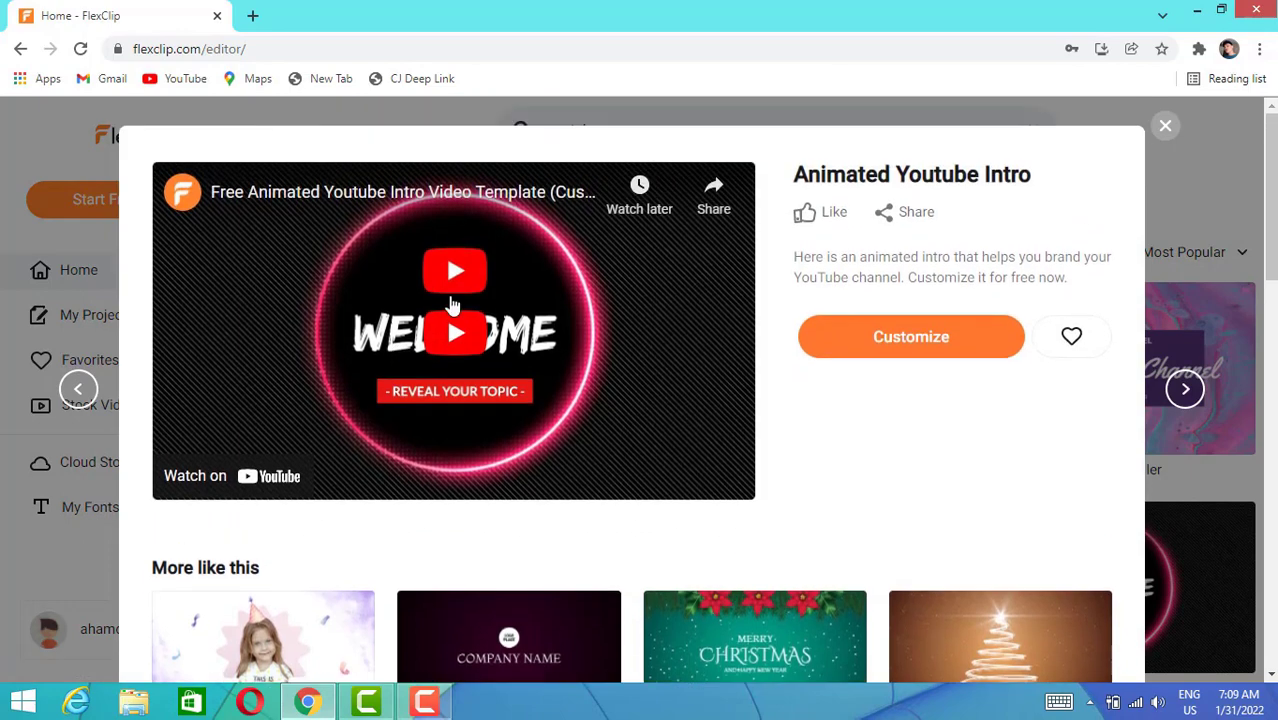
{"action": "left_click", "coordinate": [458, 333]}
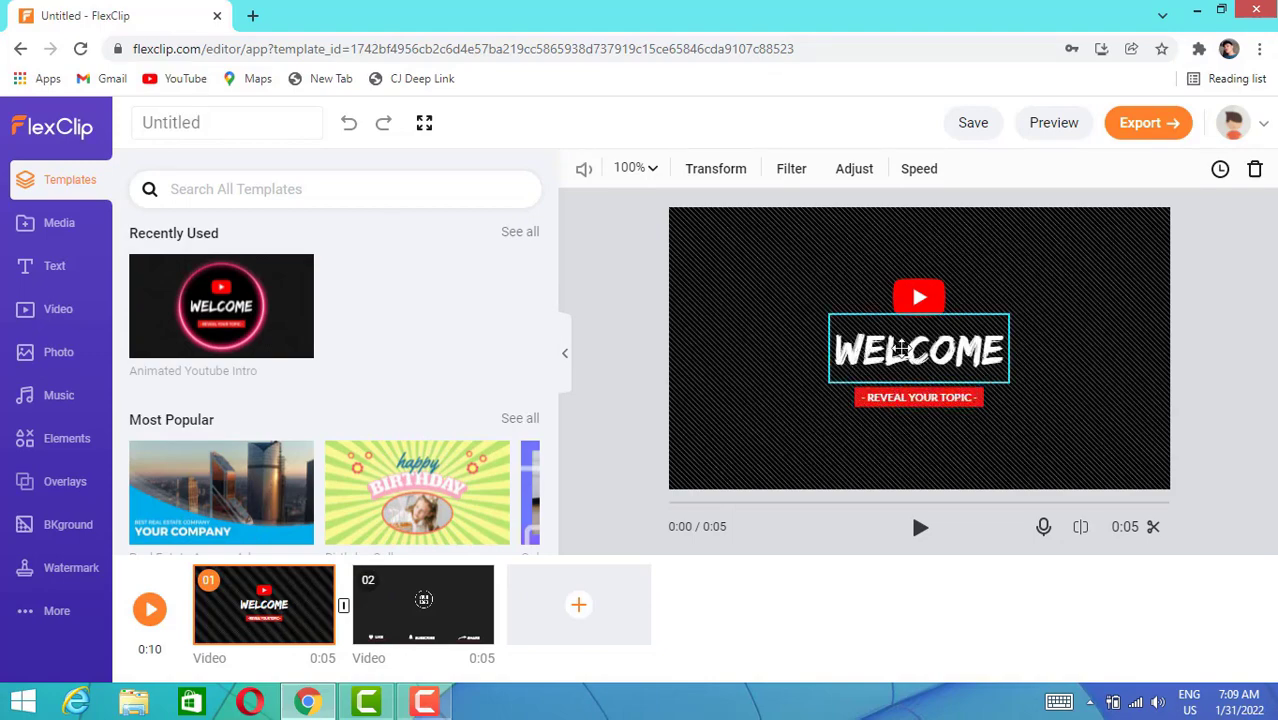
Replace the WELCOME title in the first scene with TECH RIVER
{"action": "double_click", "coordinate": [912, 364]}
{"action": "type", "text": "TECH RIVER"}
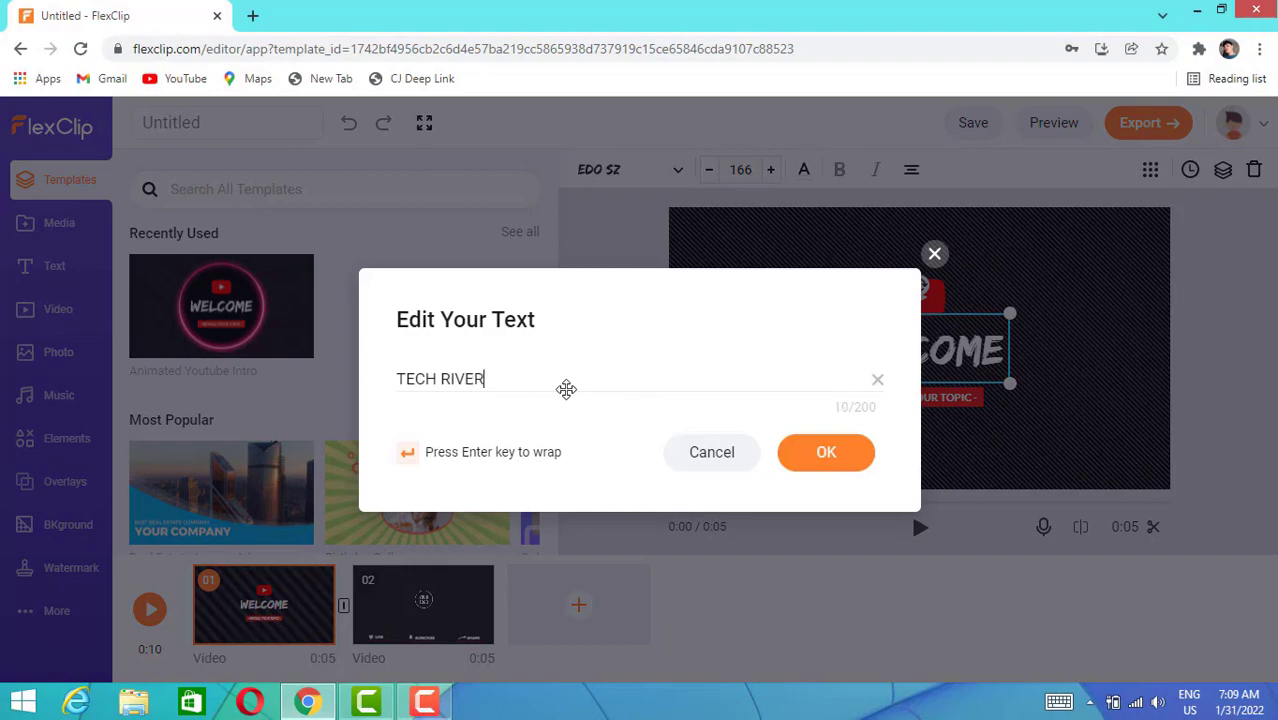
{"action": "key", "text": "Return"}
{"action": "key", "text": "BackSpace"}
{"action": "left_click", "coordinate": [826, 452]}
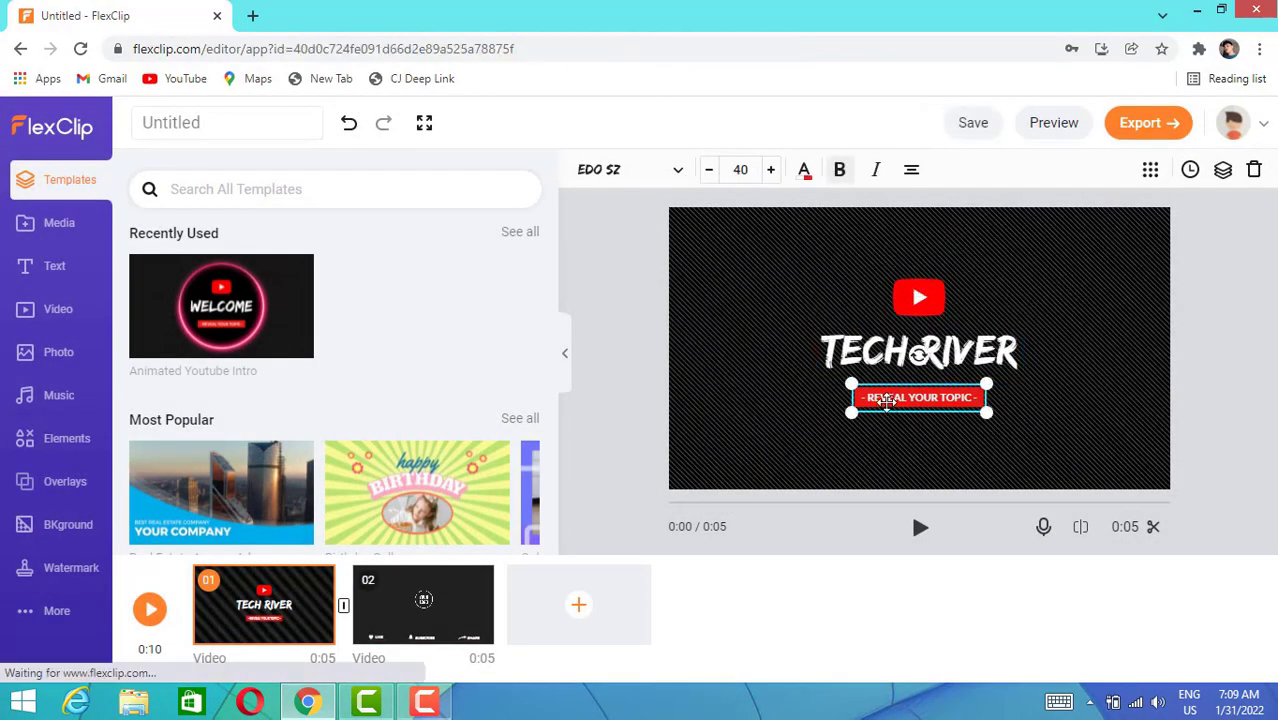
Replace the REVEAL YOUR TOPIC subtitle with 'welcome to your channel'
{"action": "key", "text": "ctrl+a"}
{"action": "type", "text": "welcome to"}
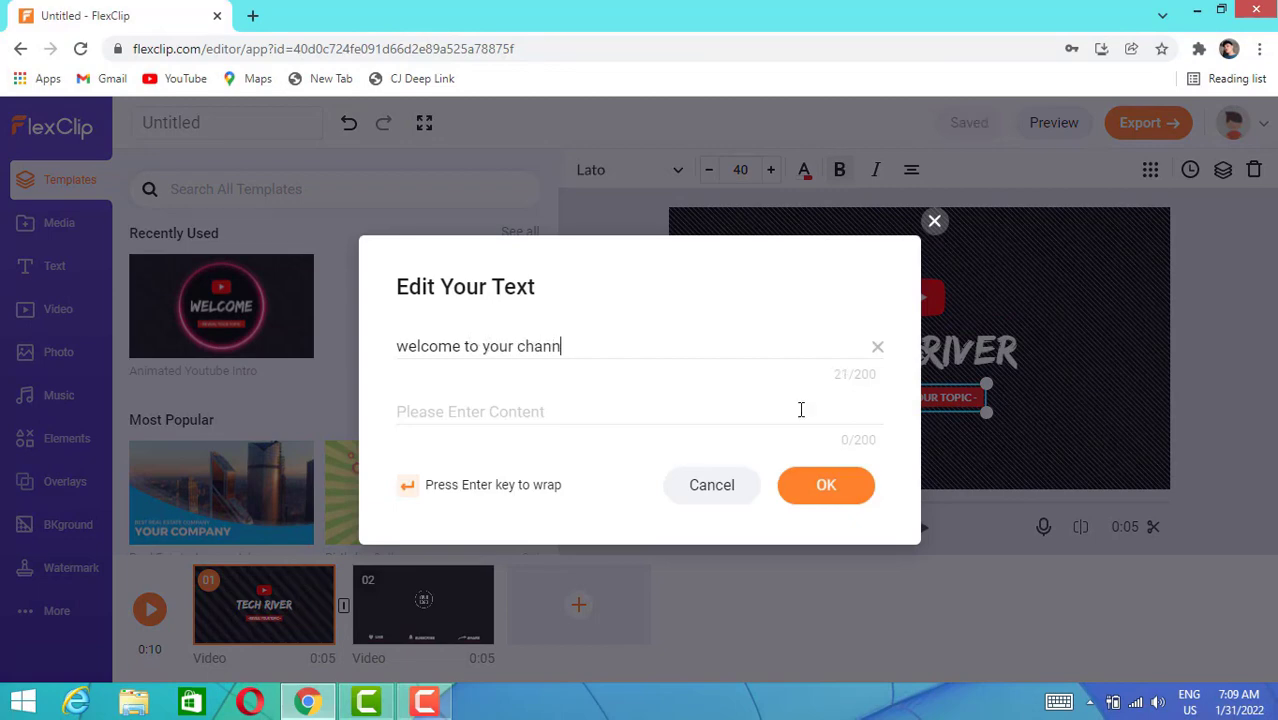
{"action": "left_click", "coordinate": [826, 485]}
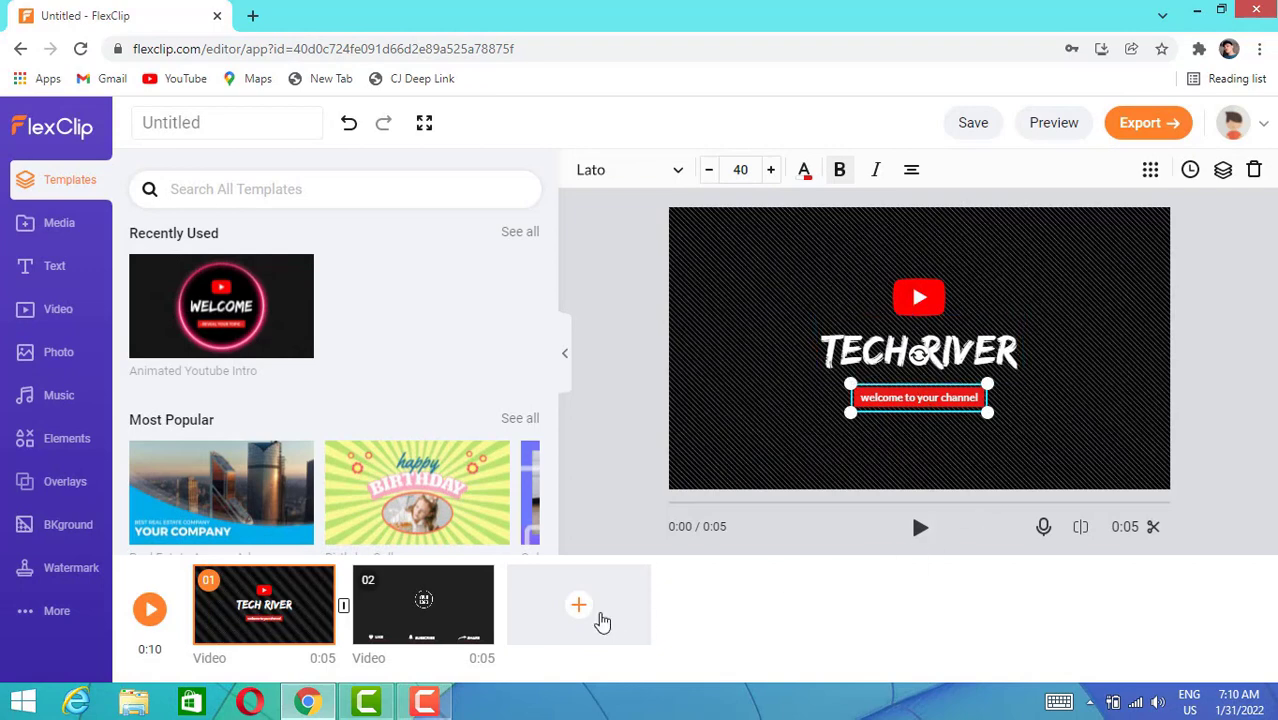
Swap the second scene's YOUR LOGO placeholder for the Untitled-1 portrait photo
{"action": "left_click", "coordinate": [465, 615]}
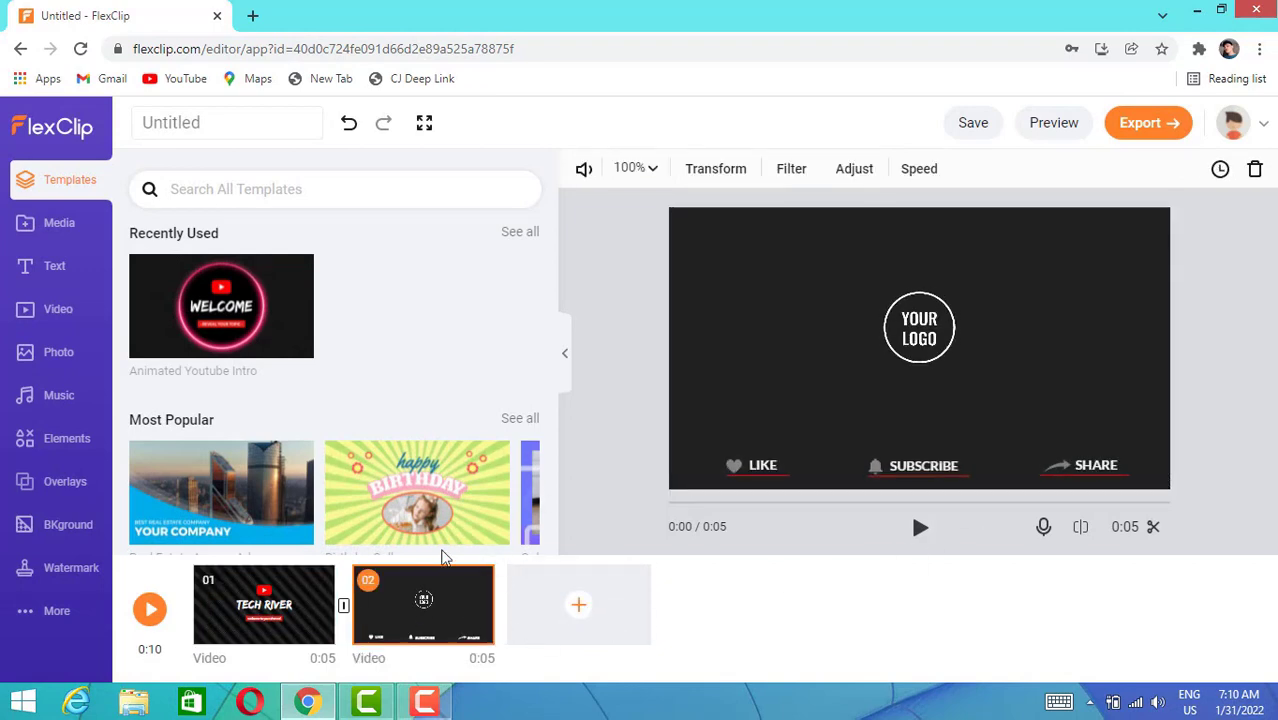
{"action": "left_click", "coordinate": [919, 328]}
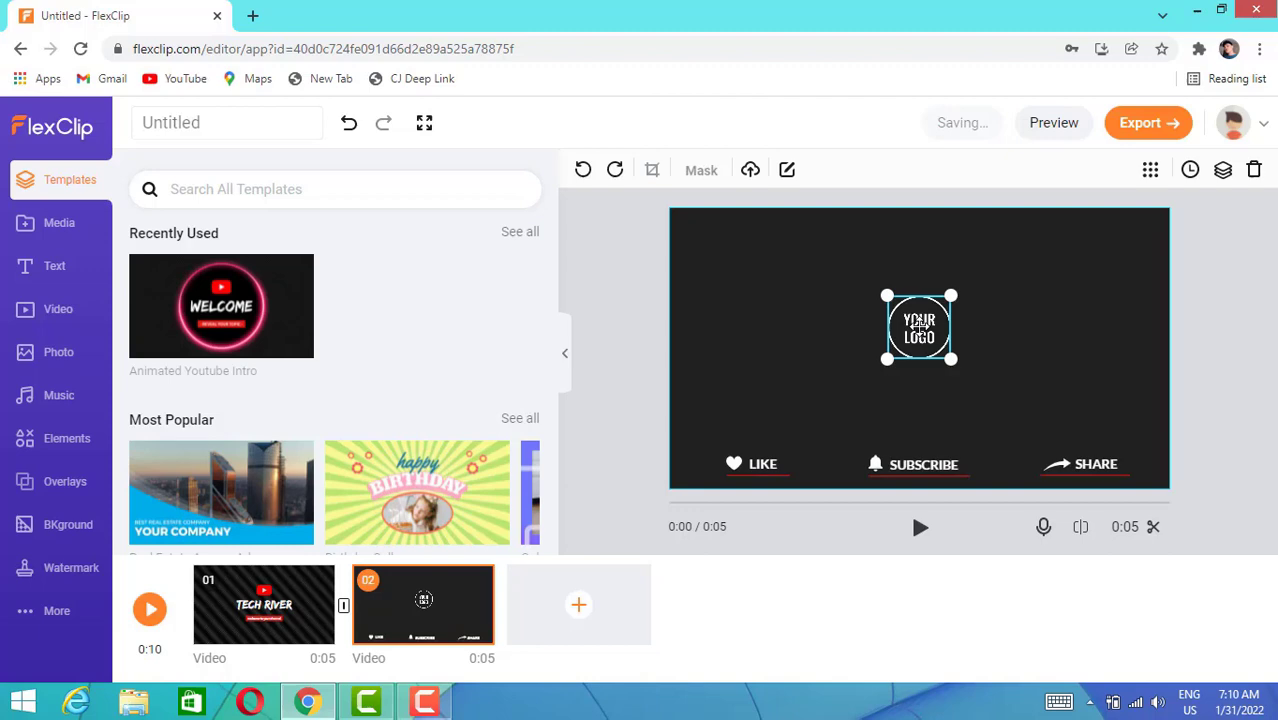
{"action": "double_click", "coordinate": [919, 324]}
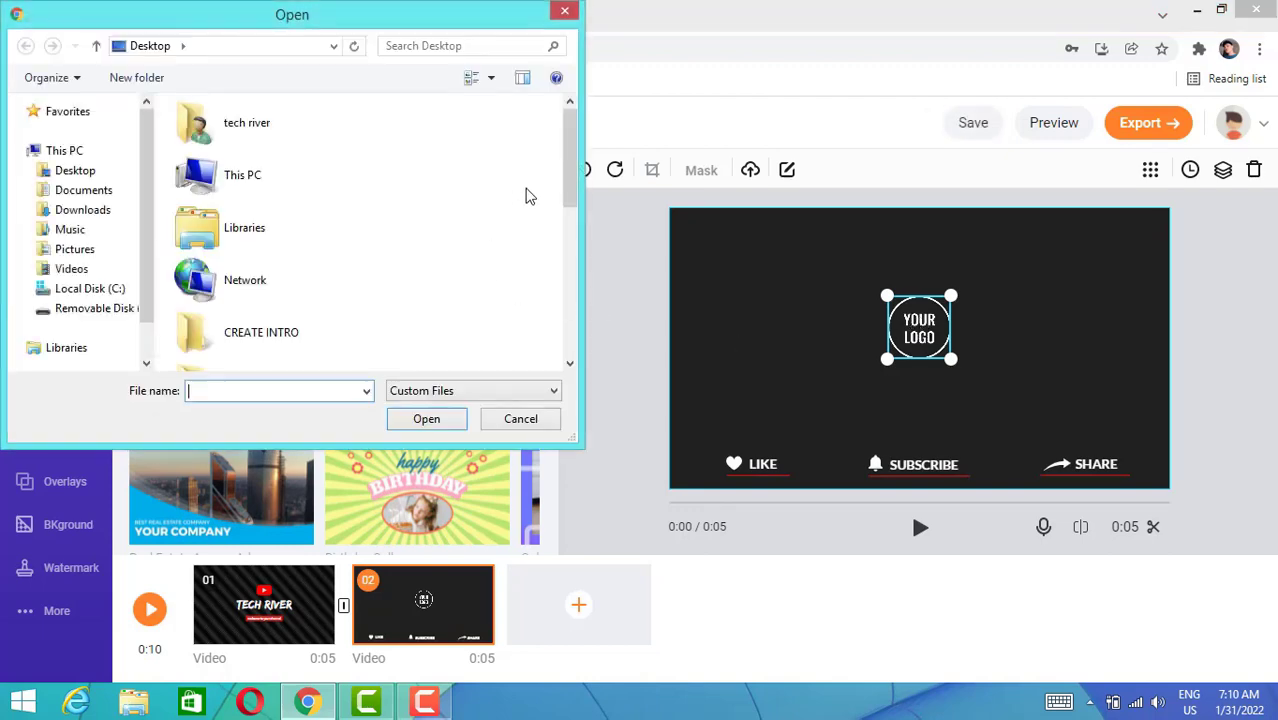
{"action": "left_click_drag", "start_coordinate": [571, 160], "coordinate": [571, 300]}
{"action": "double_click", "coordinate": [243, 332]}
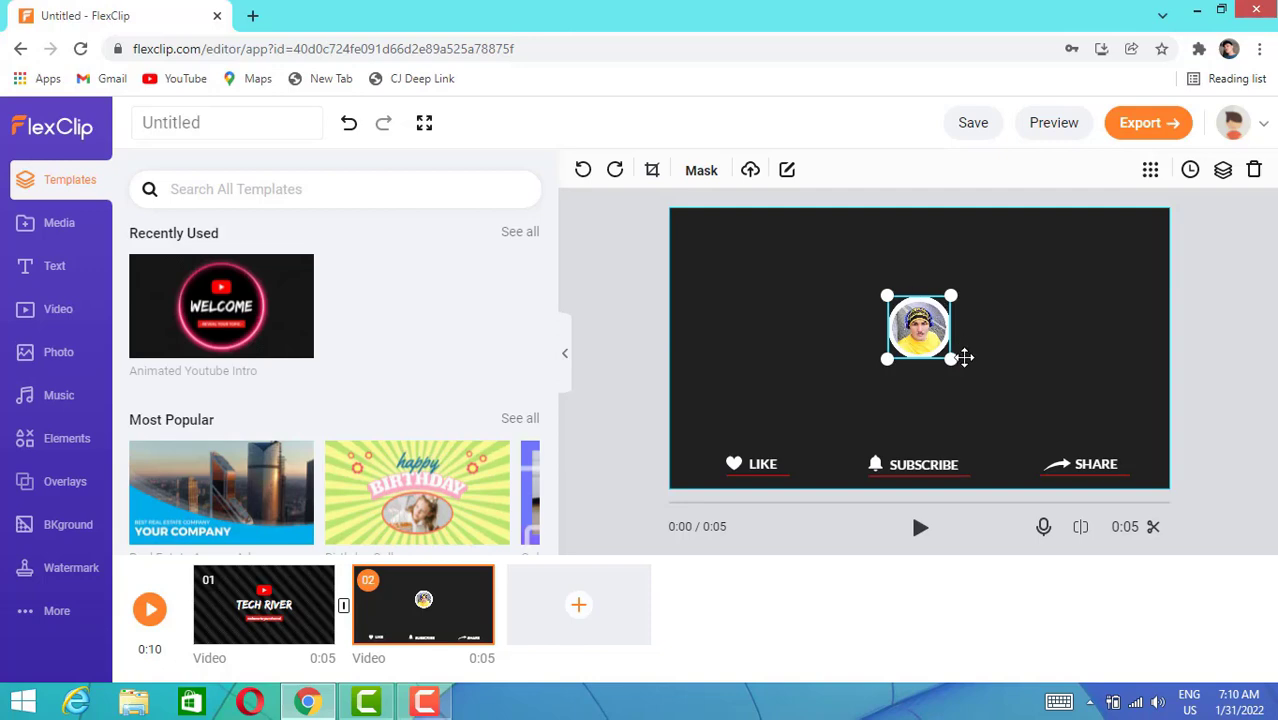
{"action": "scroll", "coordinate": [220, 545], "scroll_direction": "down", "scroll_amount": 3}
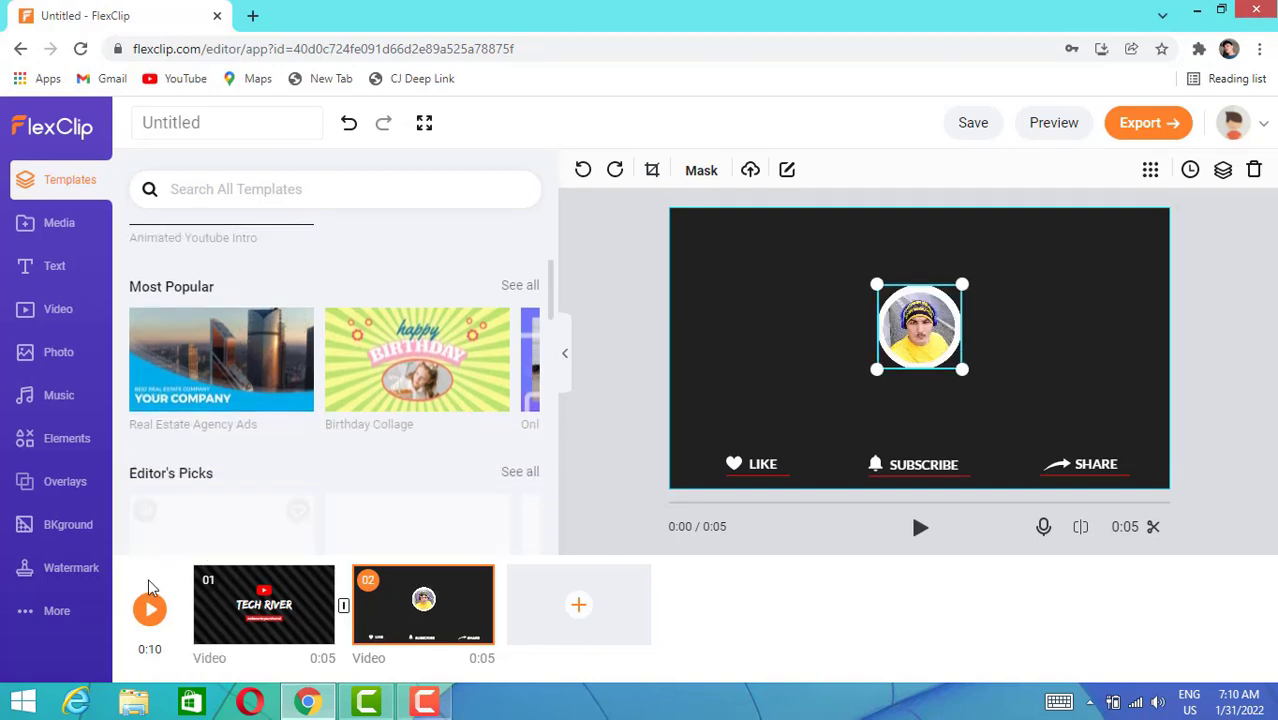
Play the full 10-second two-scene intro in the Preview Video dialog
{"action": "left_click", "coordinate": [150, 608]}
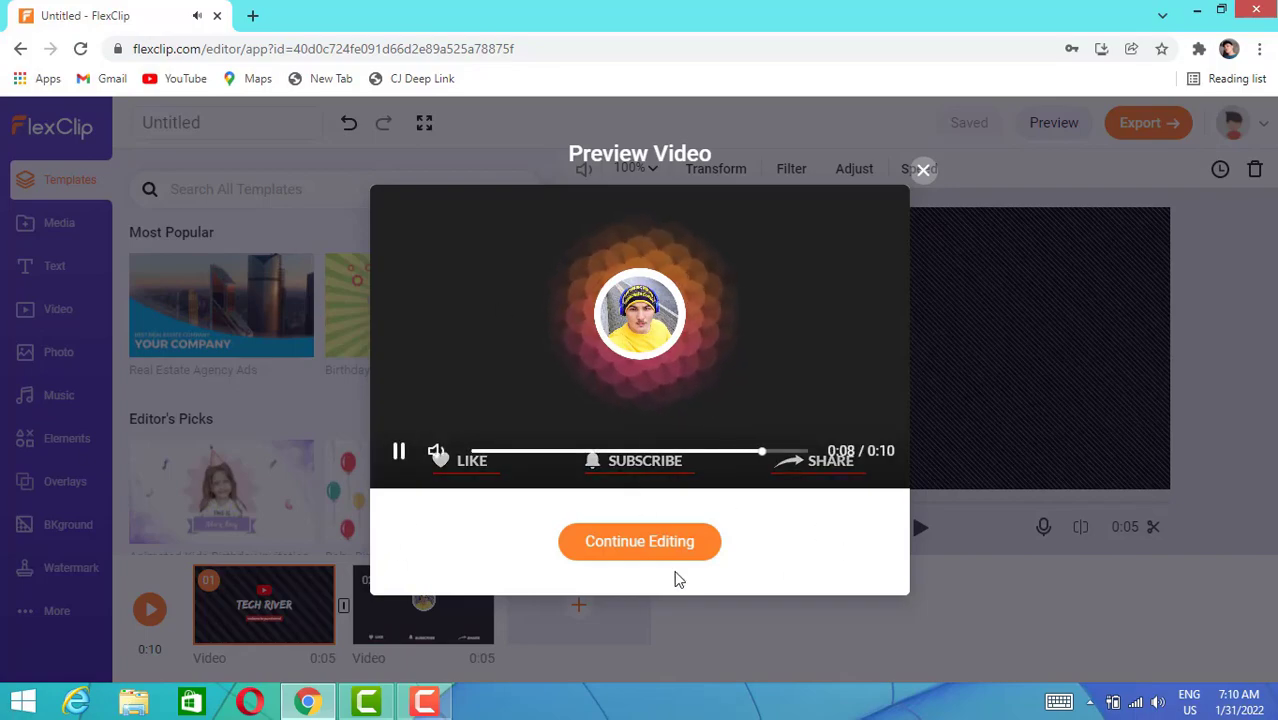
Export the finished intro at 1080p as an MP4 download
{"action": "left_click", "coordinate": [922, 170]}
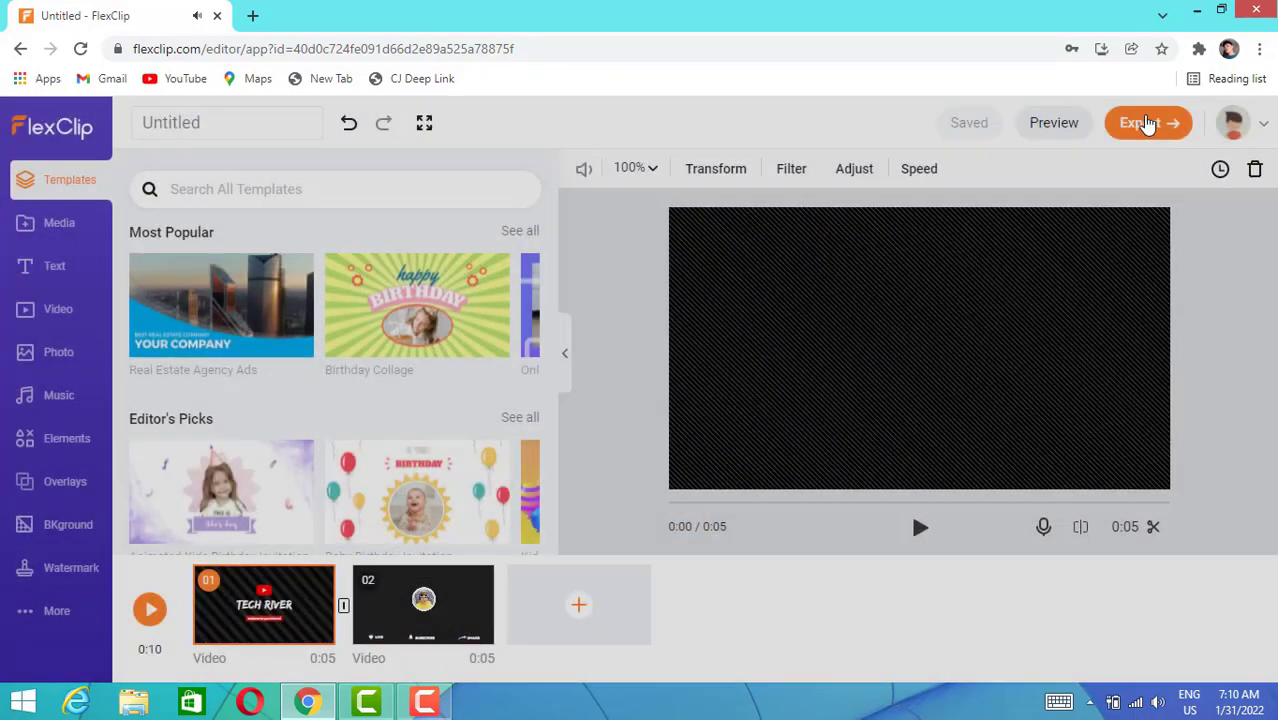
{"action": "left_click", "coordinate": [1145, 123]}
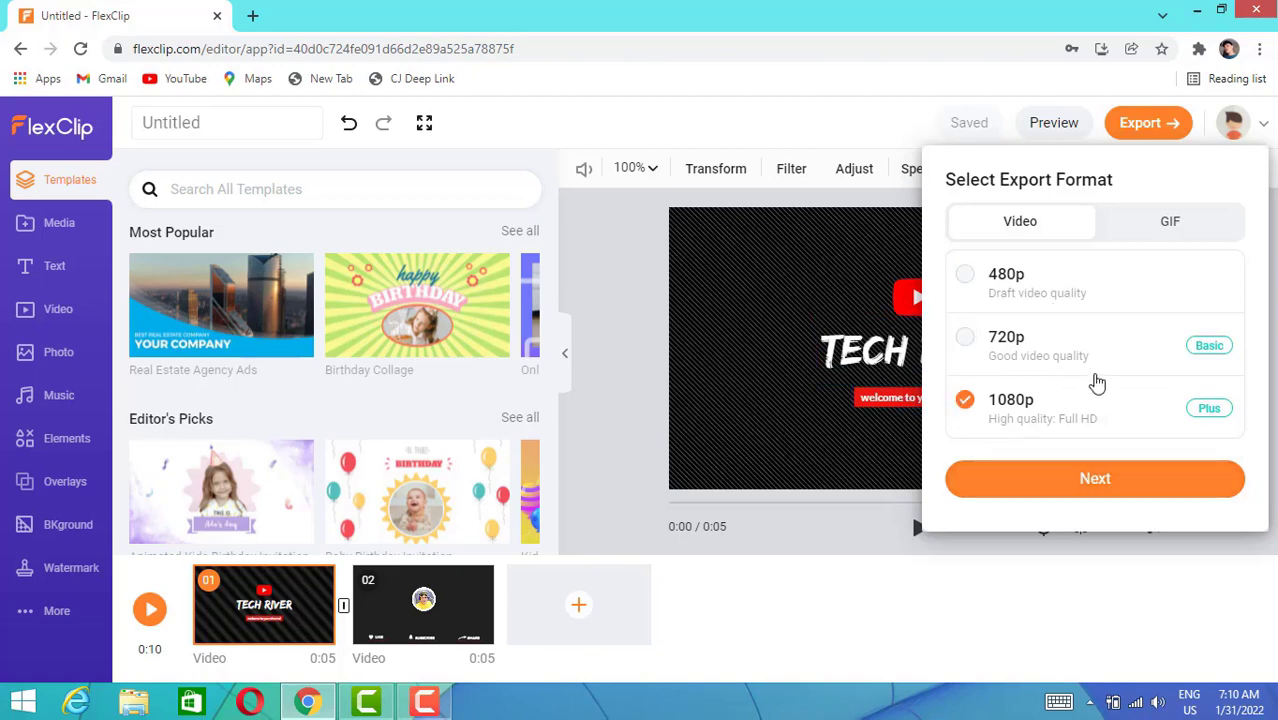
{"action": "left_click", "coordinate": [1095, 478]}
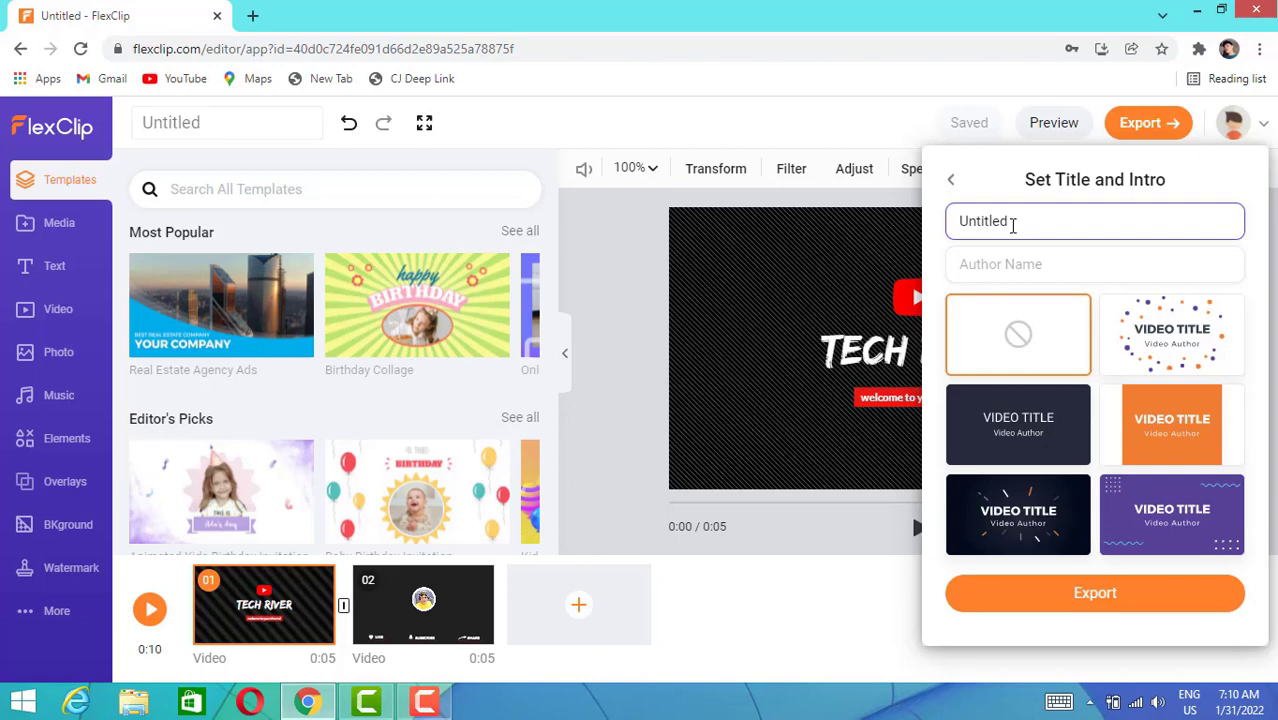
{"action": "left_click", "coordinate": [1080, 592]}
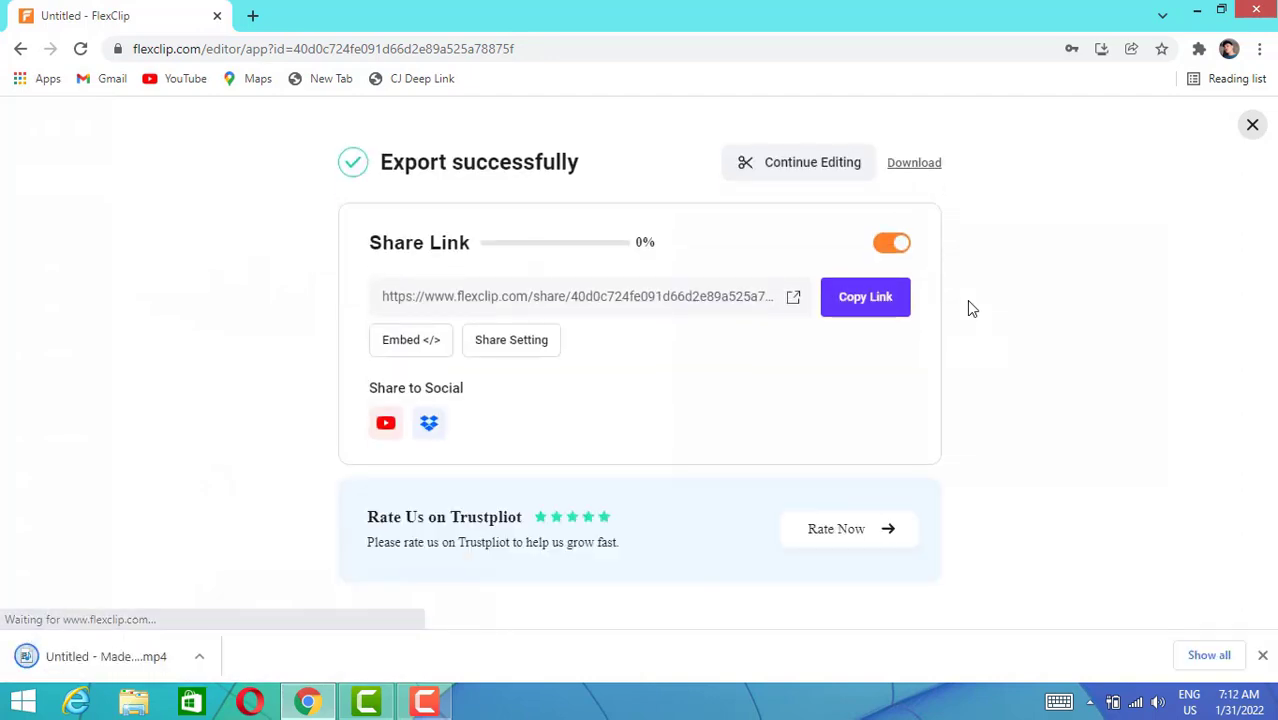
{"action": "left_click", "coordinate": [106, 656]}
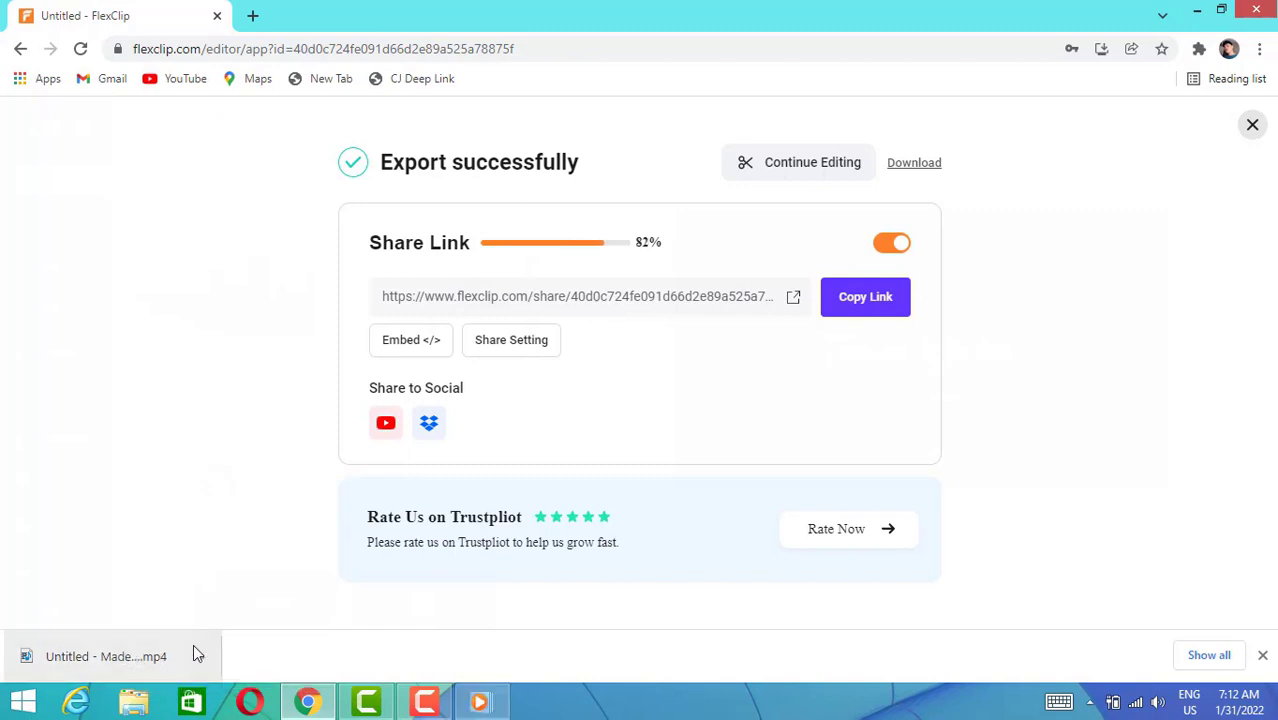
{"action": "left_click", "coordinate": [106, 656]}
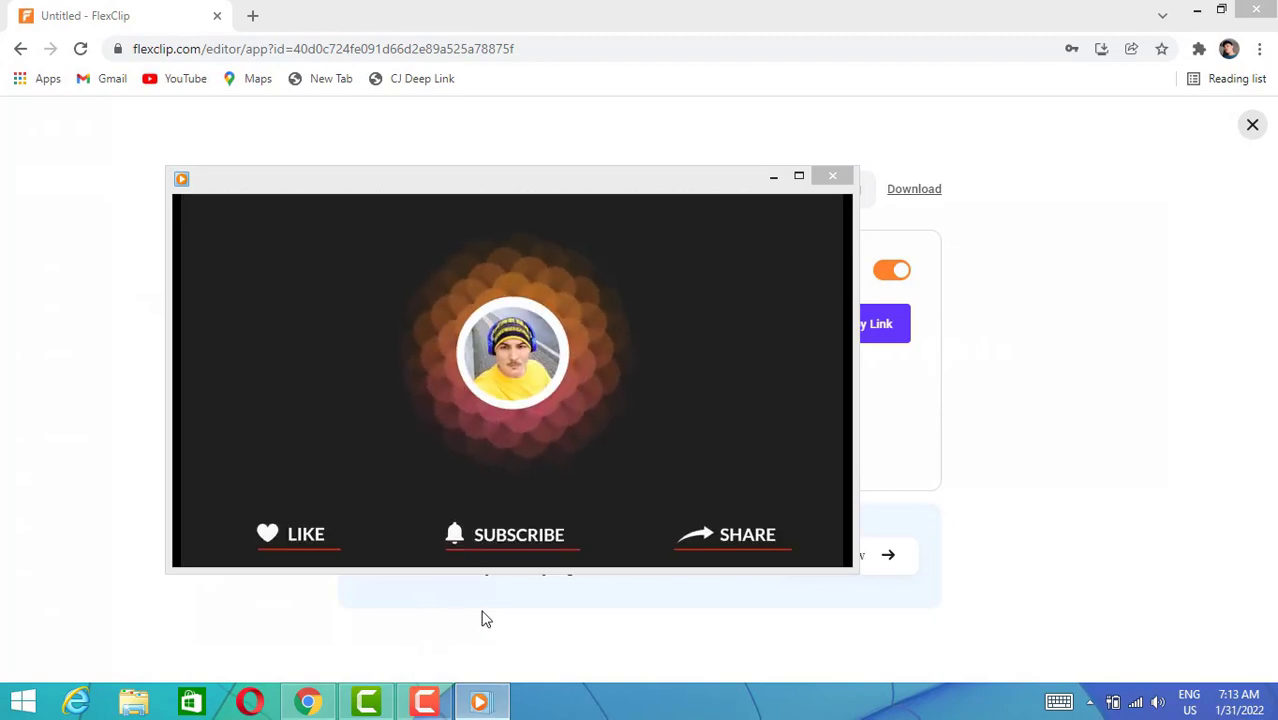
{"action": "left_click", "coordinate": [832, 176]}
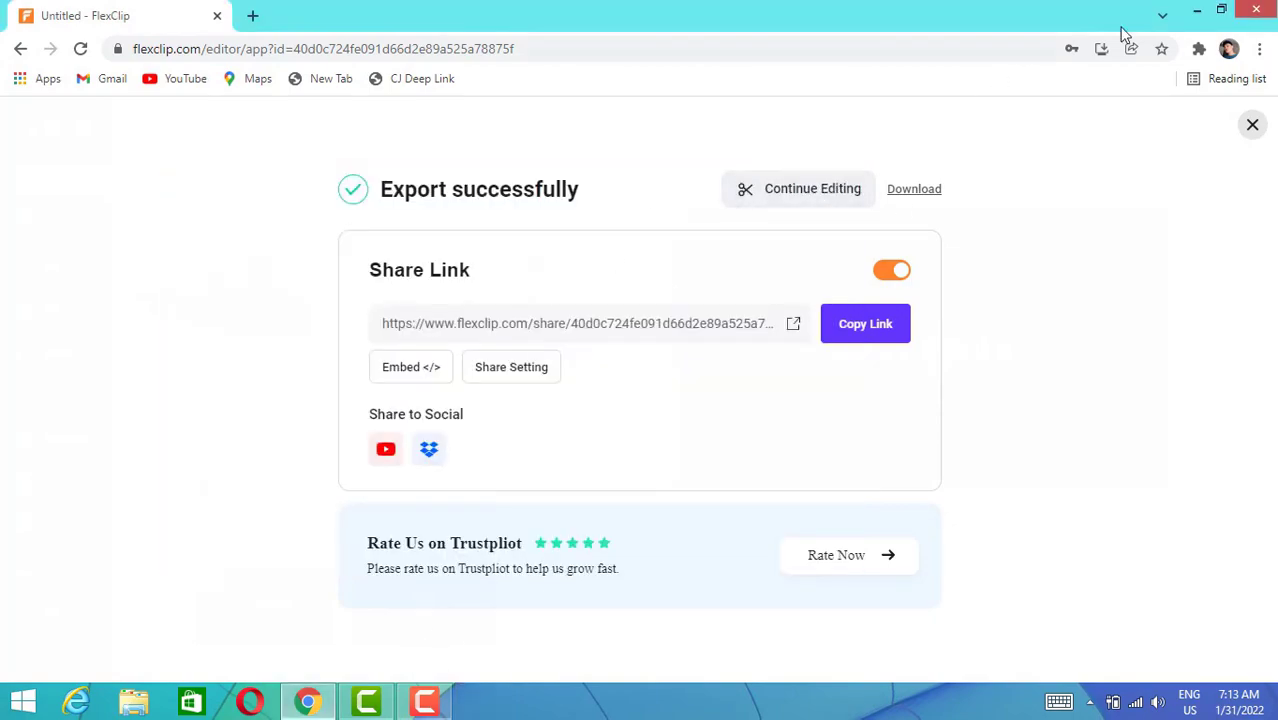
Minimise the browser and refresh the Windows desktop repeatedly from its context menu
{"action": "left_click", "coordinate": [1196, 10]}
{"action": "right_click", "coordinate": [868, 128]}
{"action": "left_click", "coordinate": [920, 183]}
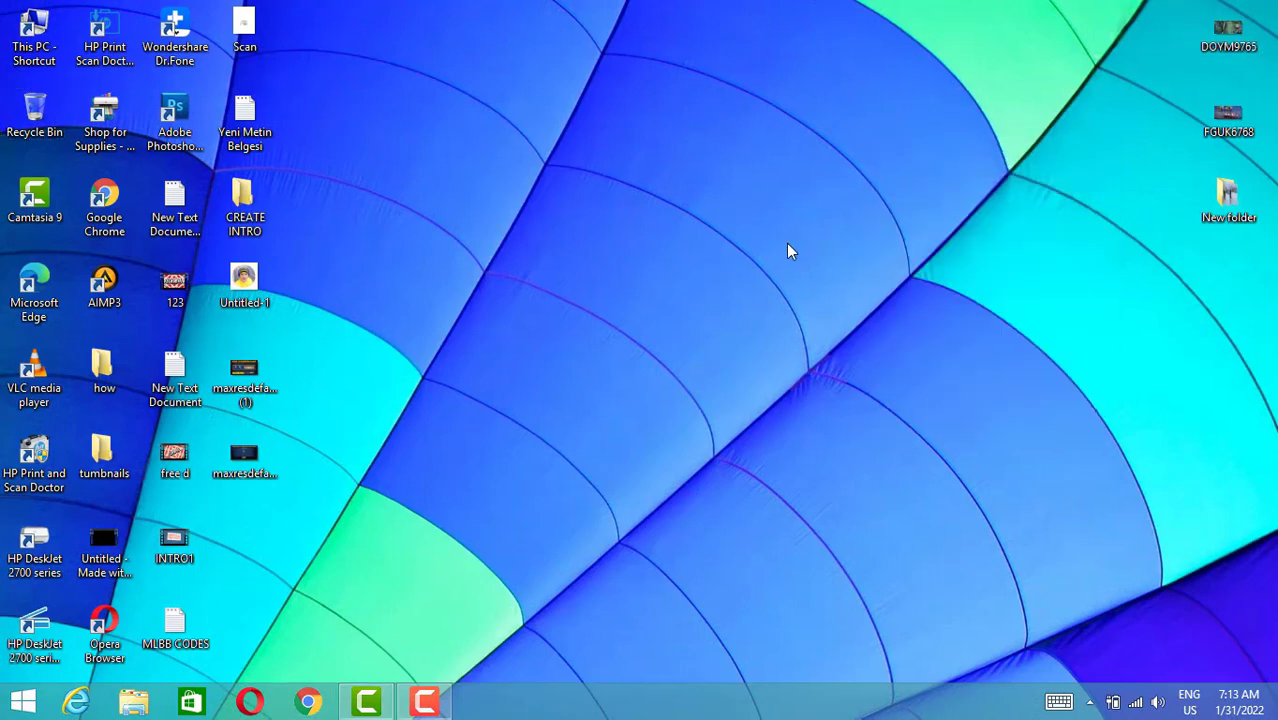
{"action": "right_click", "coordinate": [790, 248]}
{"action": "left_click", "coordinate": [790, 256]}
{"action": "right_click", "coordinate": [720, 266]}
{"action": "left_click", "coordinate": [722, 302]}
{"action": "right_click", "coordinate": [665, 290]}
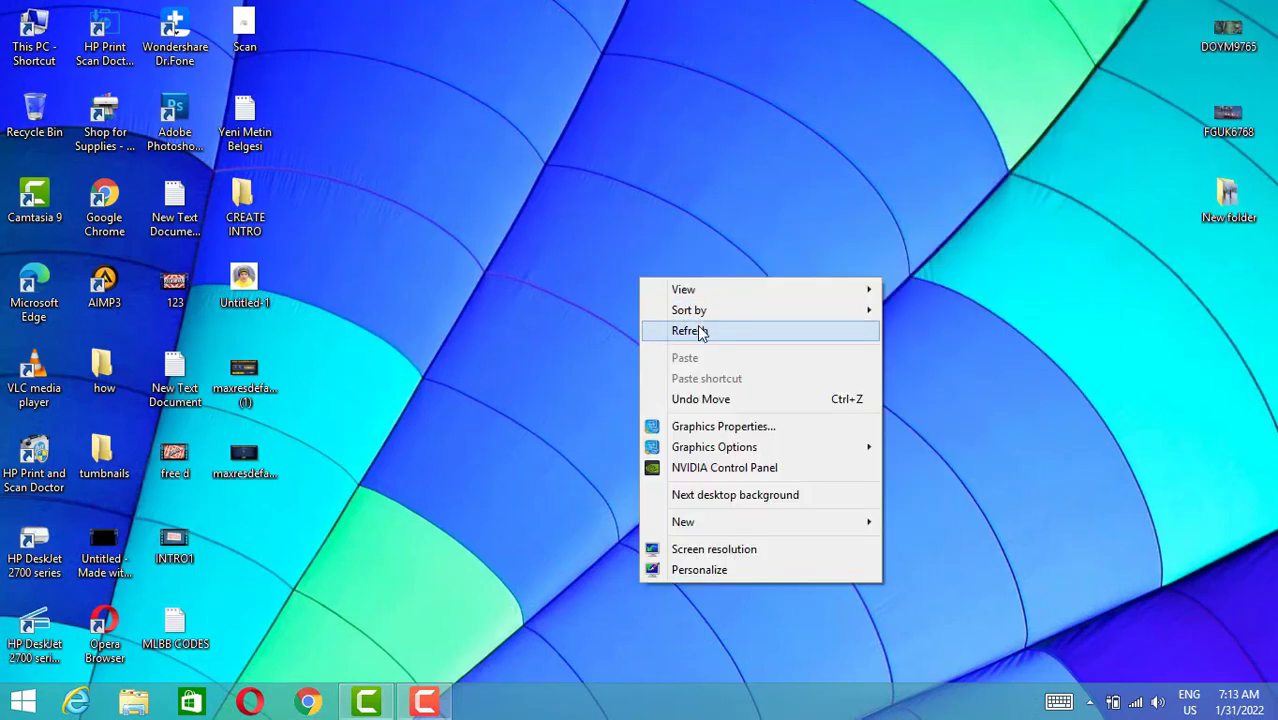
{"action": "left_click", "coordinate": [702, 333]}
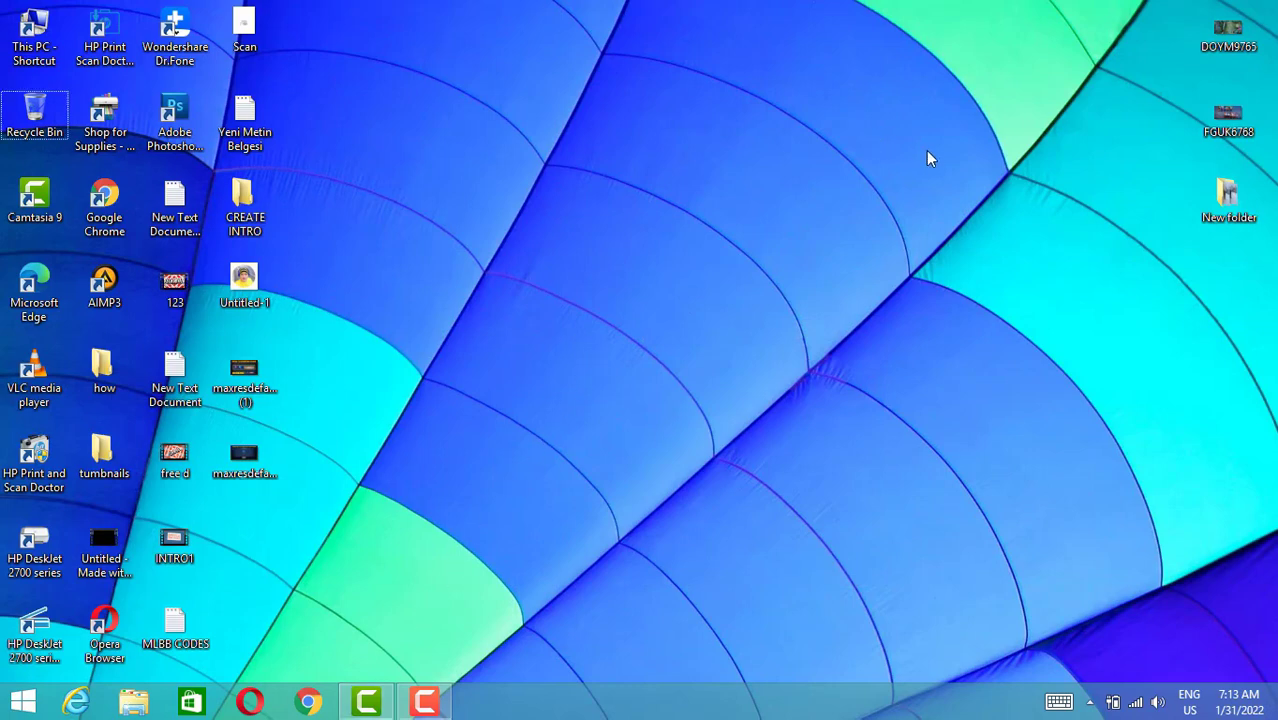
{"action": "right_click", "coordinate": [866, 128]}
{"action": "left_click", "coordinate": [900, 183]}
{"action": "right_click", "coordinate": [734, 202]}
{"action": "left_click", "coordinate": [770, 257]}
{"action": "right_click", "coordinate": [678, 244]}
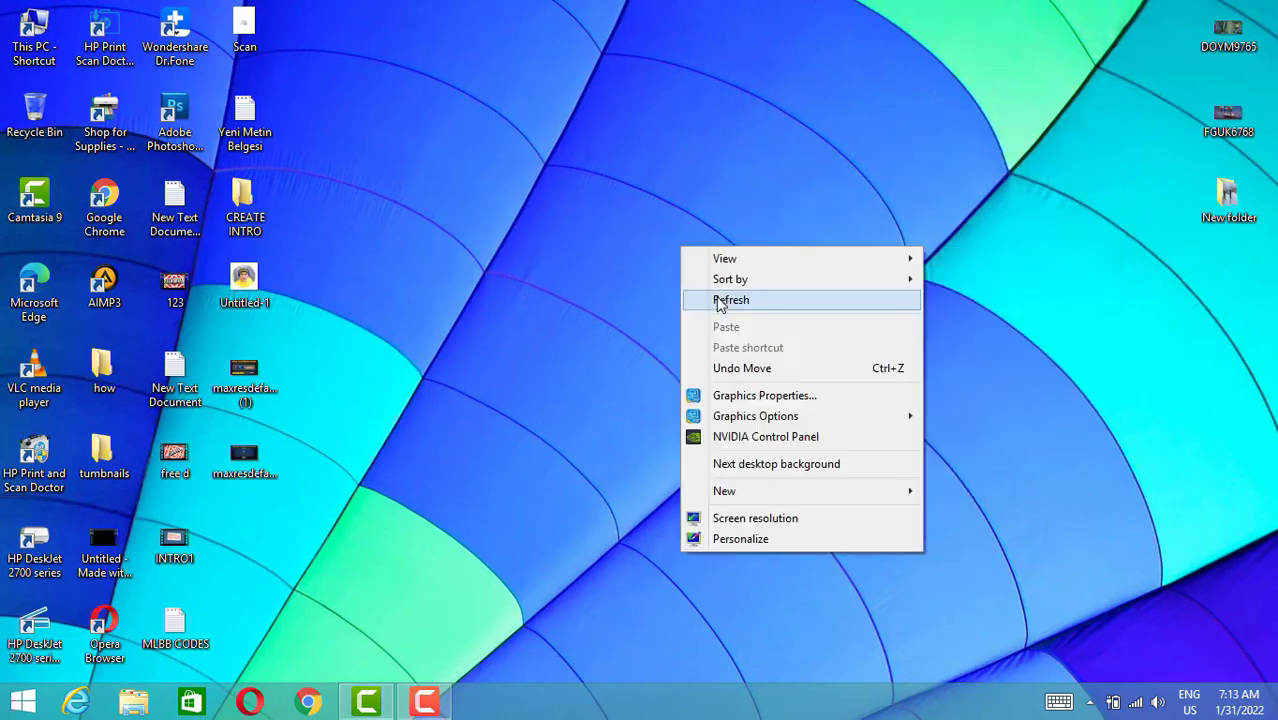
{"action": "left_click", "coordinate": [720, 303]}
{"action": "right_click", "coordinate": [640, 278]}
{"action": "left_click", "coordinate": [690, 330]}
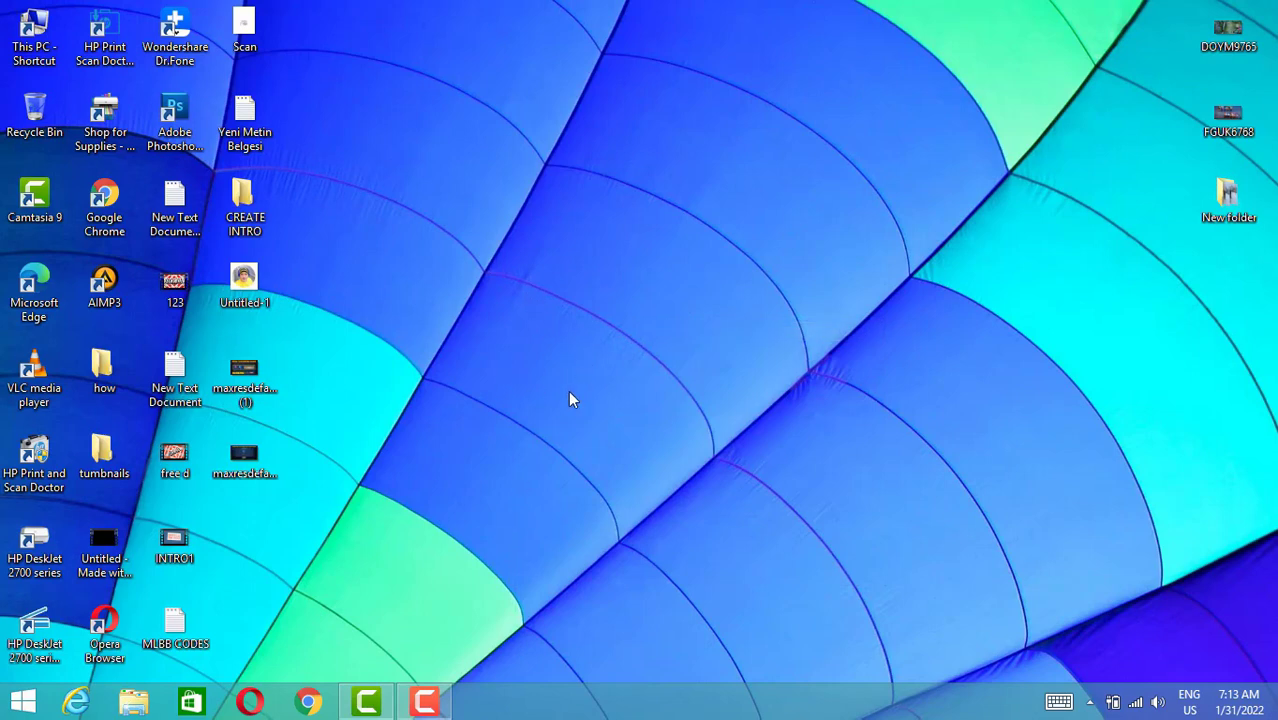
{"action": "right_click", "coordinate": [868, 128]}
{"action": "left_click", "coordinate": [900, 183]}
{"action": "right_click", "coordinate": [734, 202]}
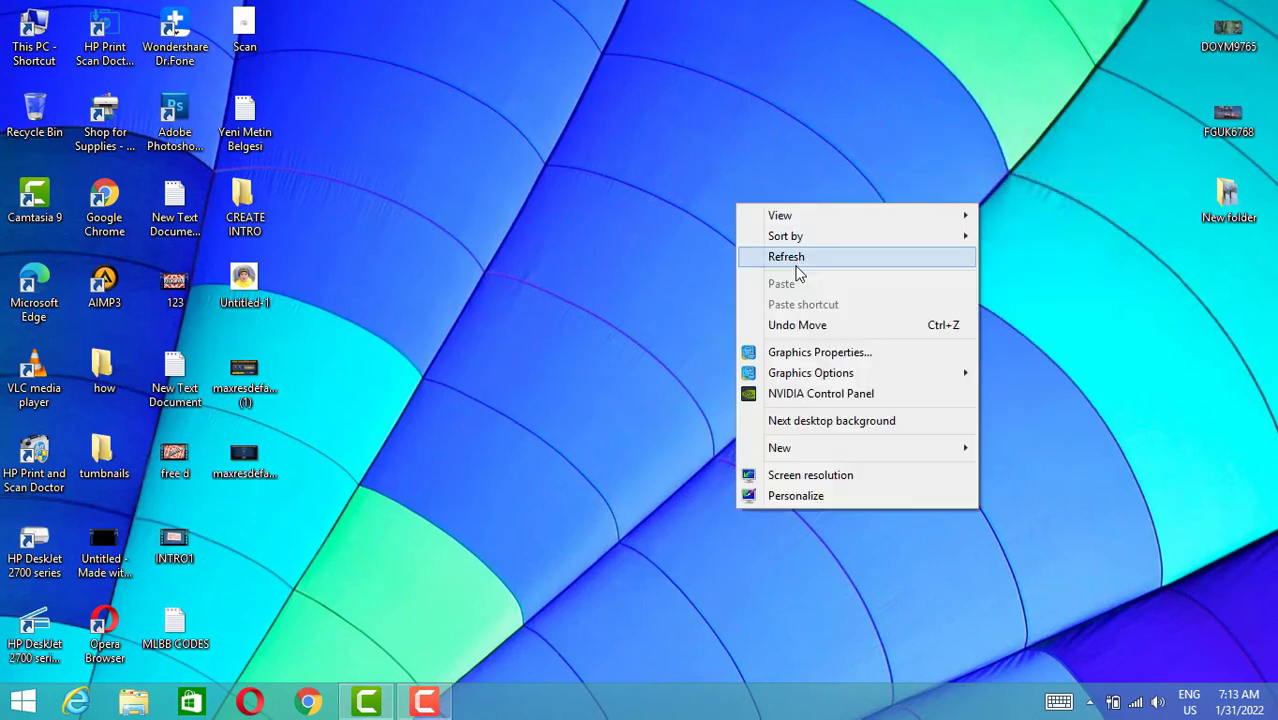